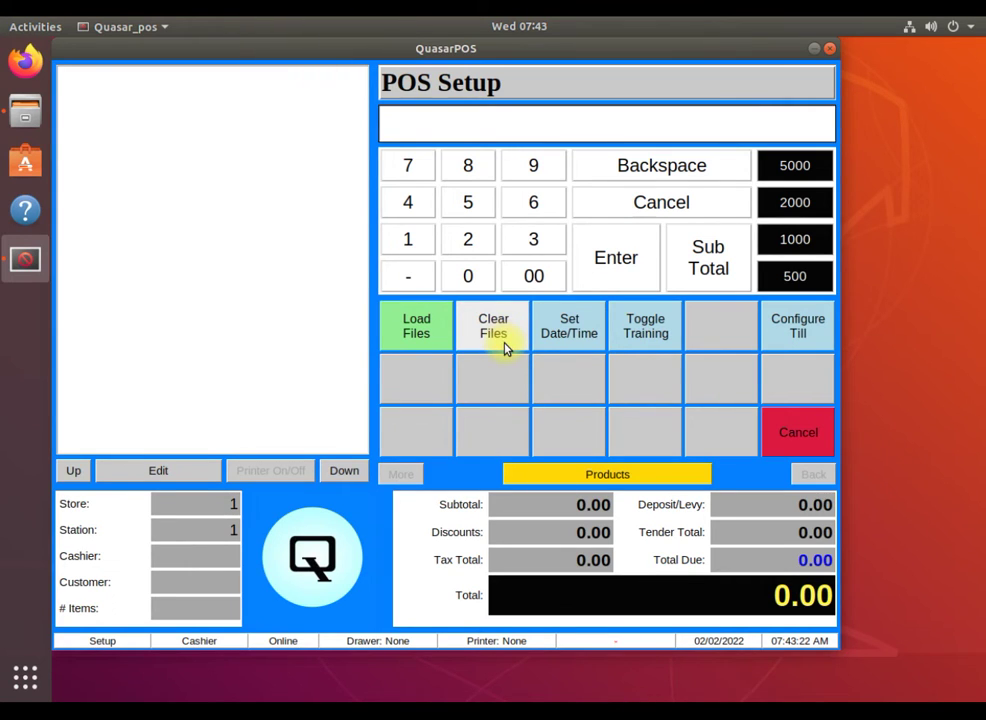
Step: Open the till's date and time settings by entering the supervisor code, and close them without changes
click(556, 335)
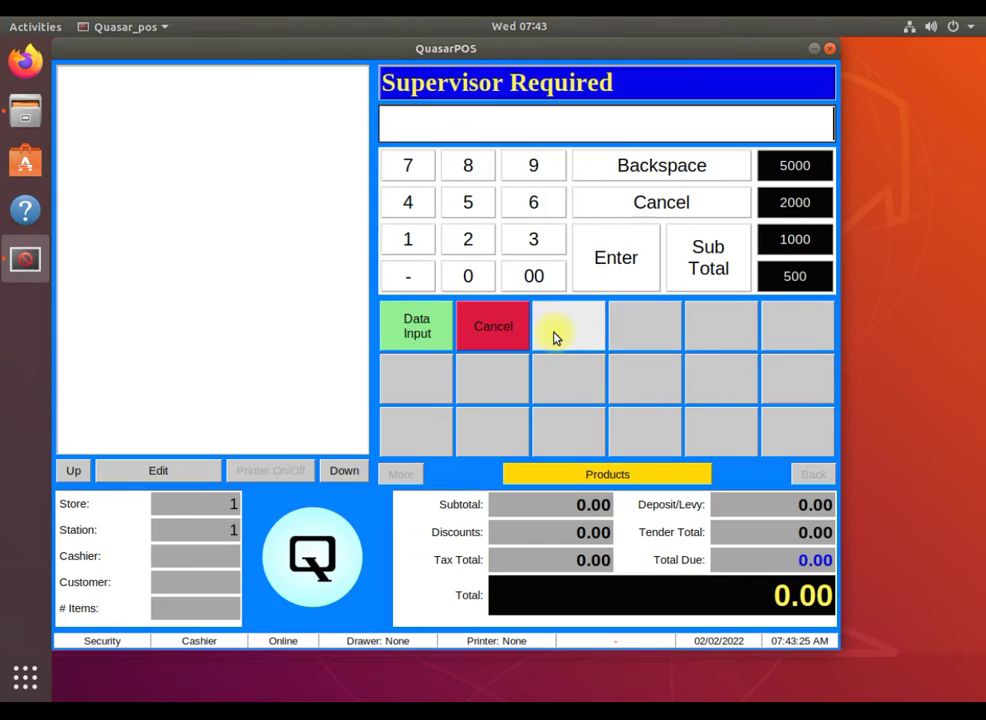
click(541, 166)
click(541, 166)
click(541, 166)
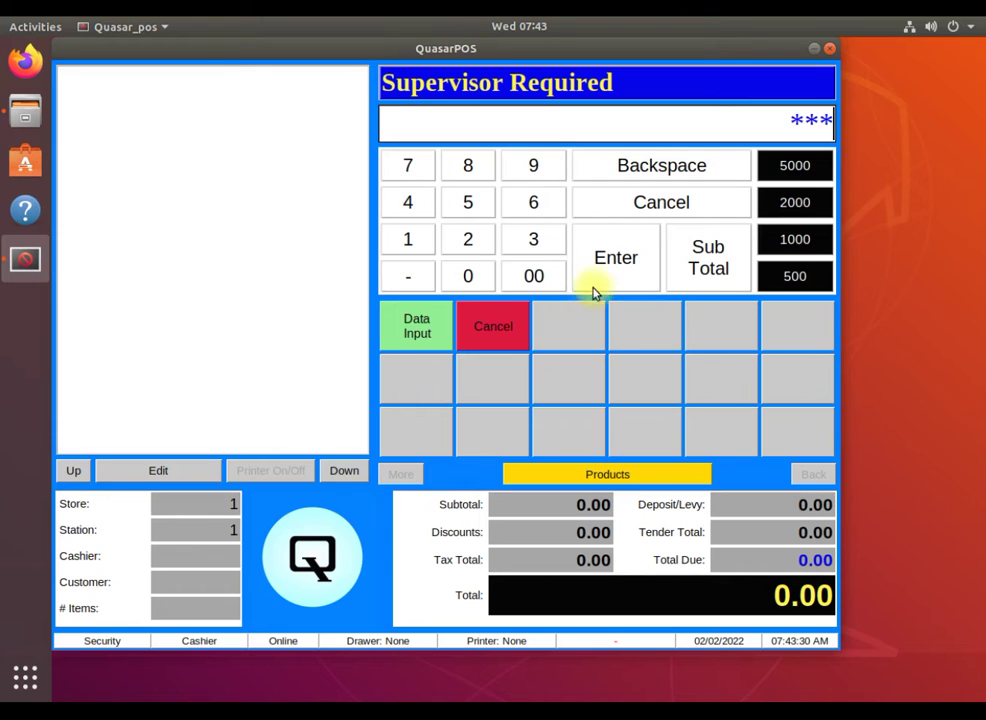
click(622, 256)
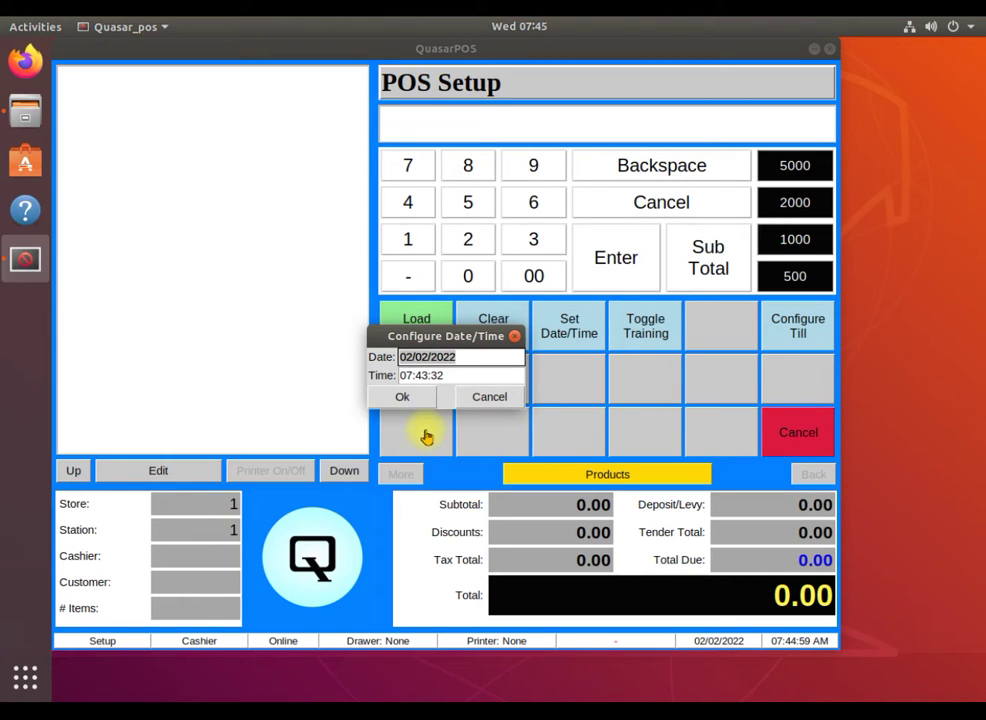
click(469, 401)
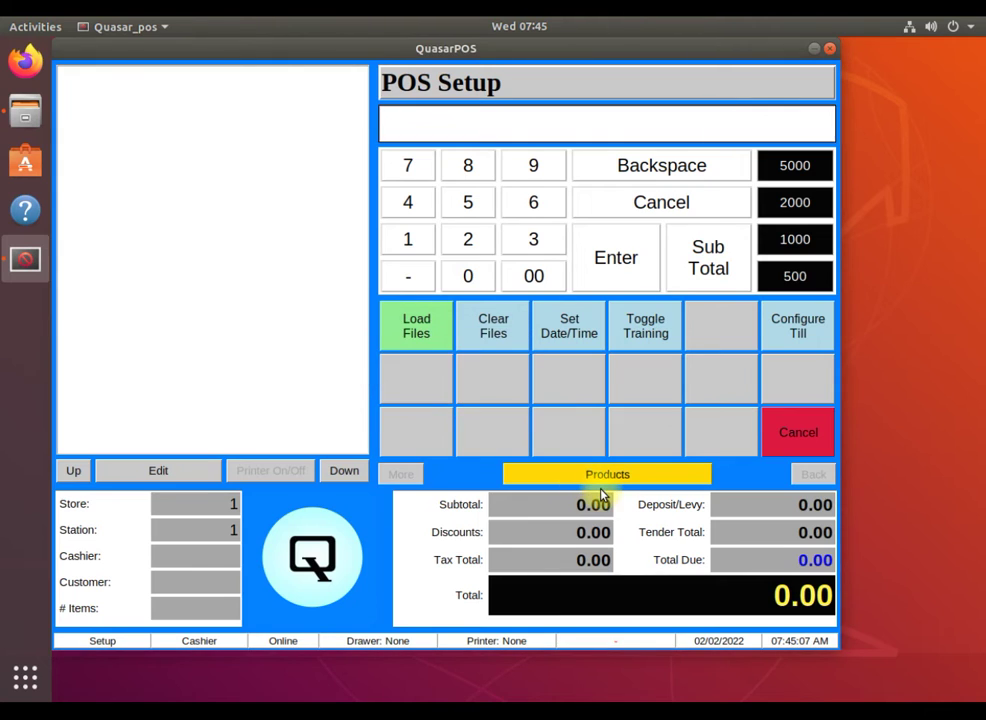
Step: Switch the till into training mode, authorizing the change with the manager code
click(645, 340)
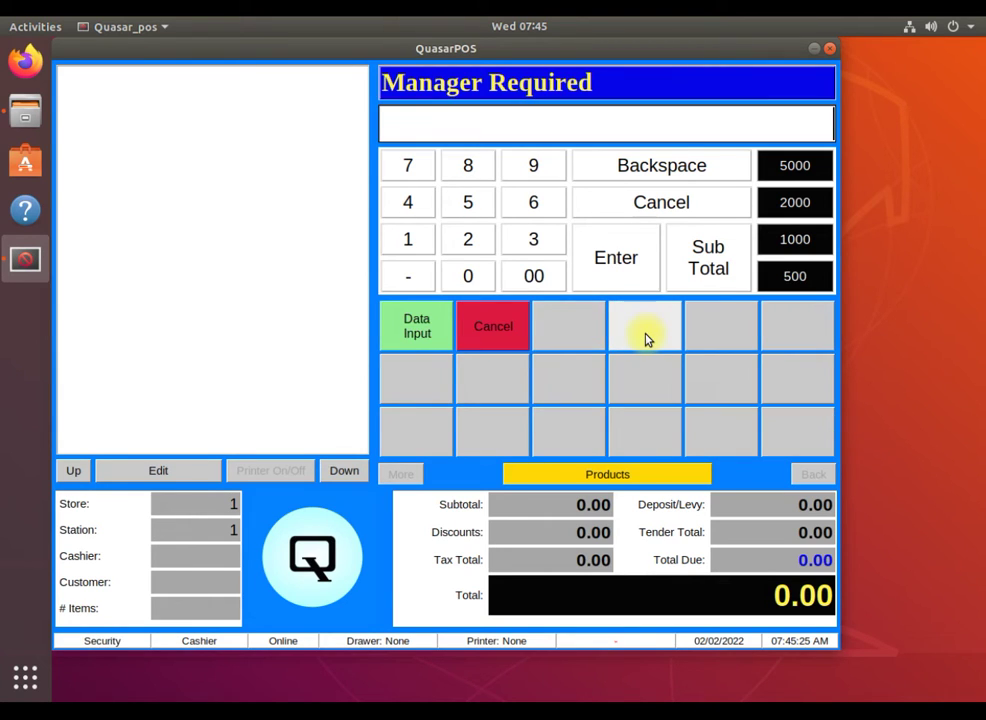
click(528, 168)
click(527, 170)
click(536, 234)
click(613, 249)
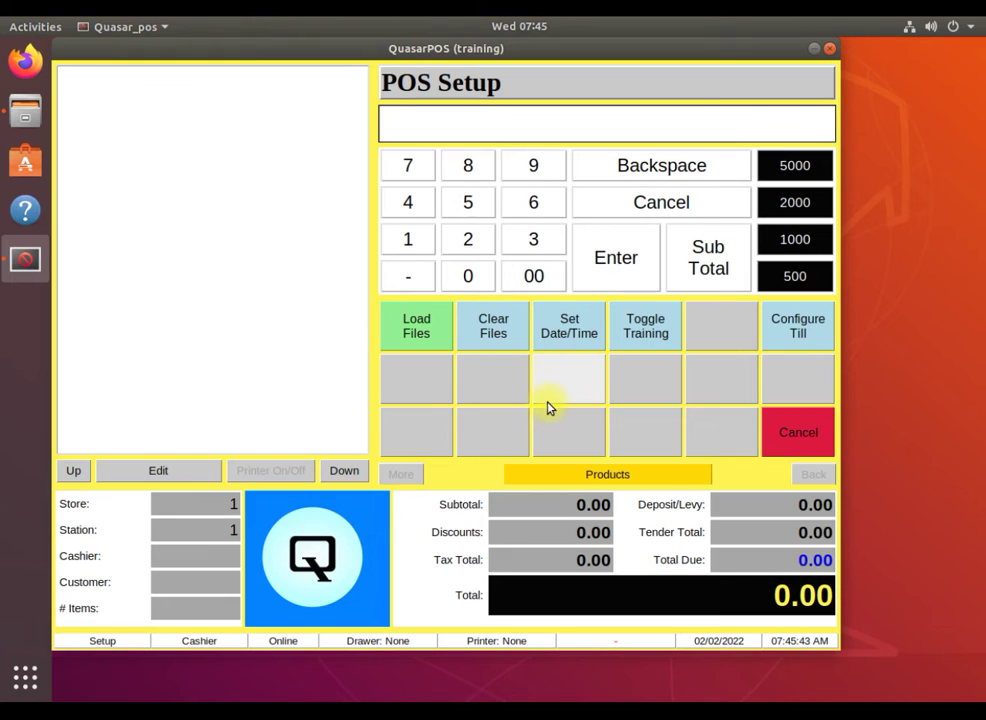
Step: Switch training mode back off, authorizing the change with the manager code
click(642, 338)
click(535, 165)
click(535, 165)
click(535, 165)
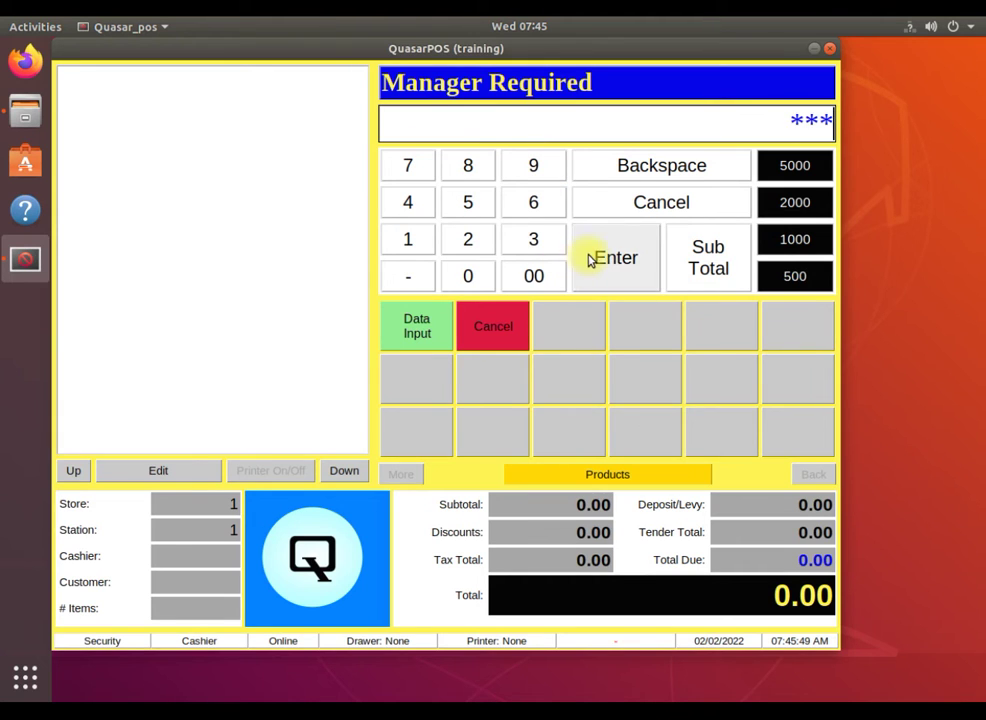
click(590, 260)
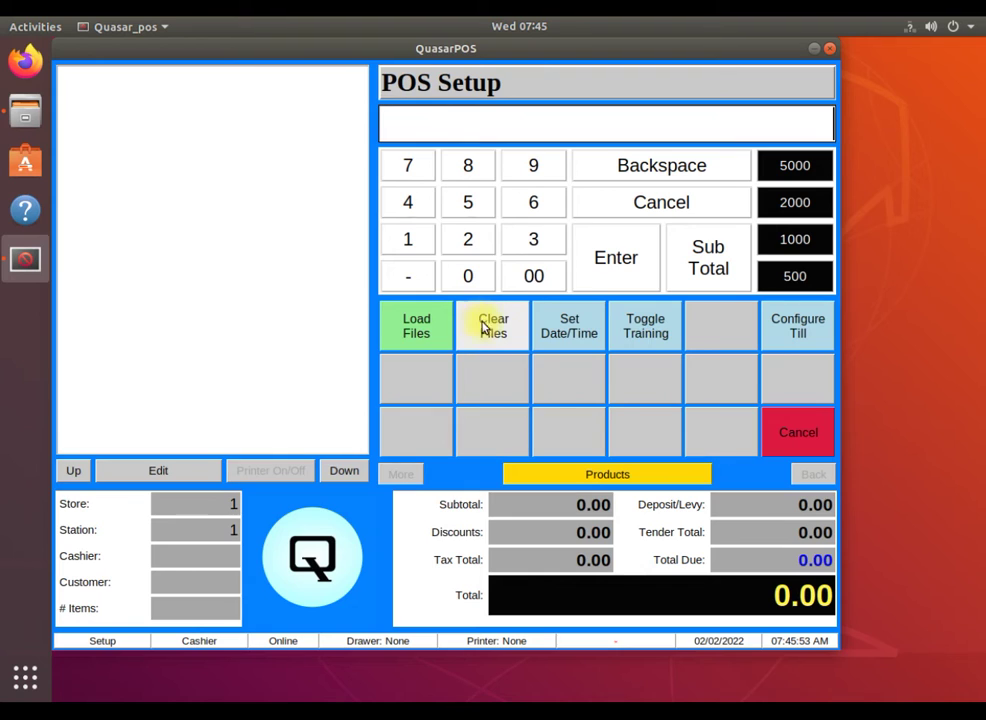
Step: Open the till's hardware configuration, authorizing access with the supervisor code
click(784, 334)
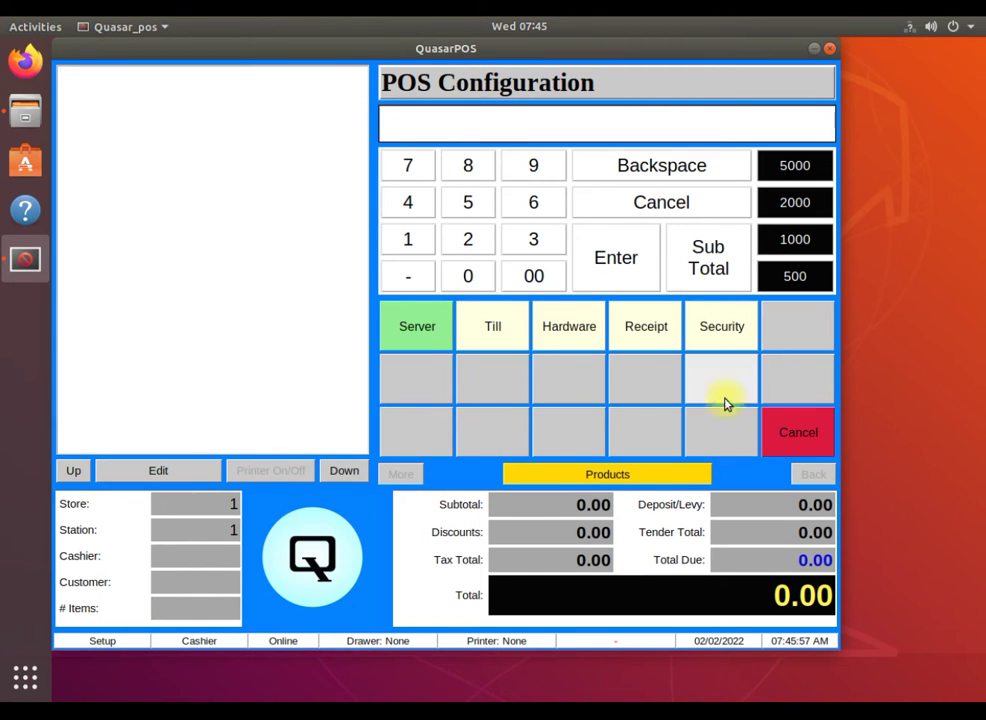
click(575, 335)
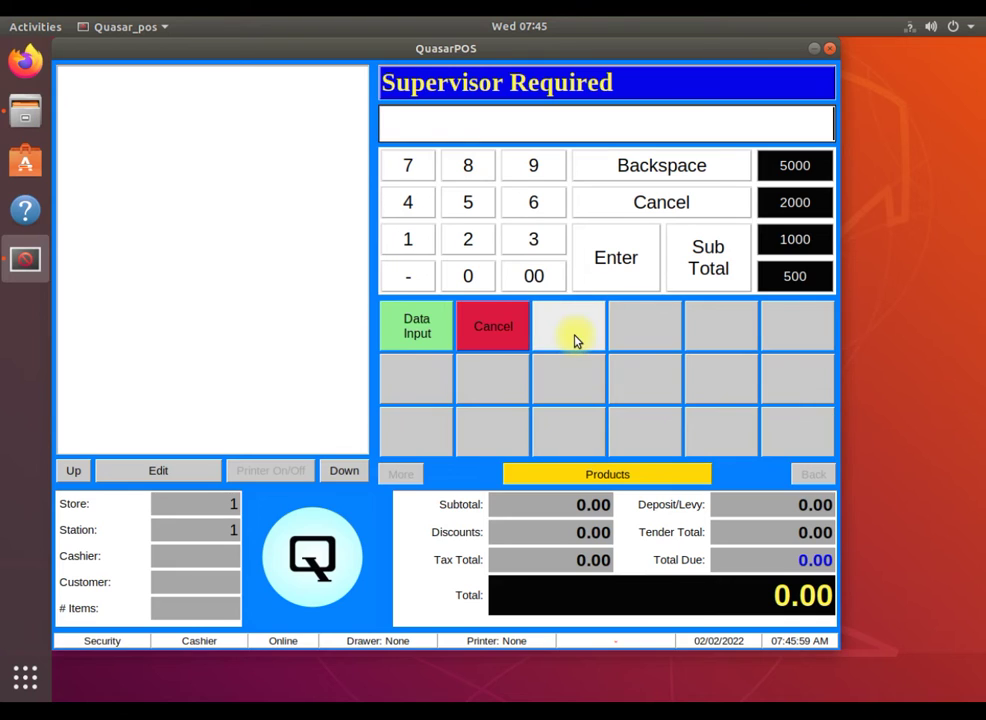
click(525, 177)
click(525, 177)
click(548, 212)
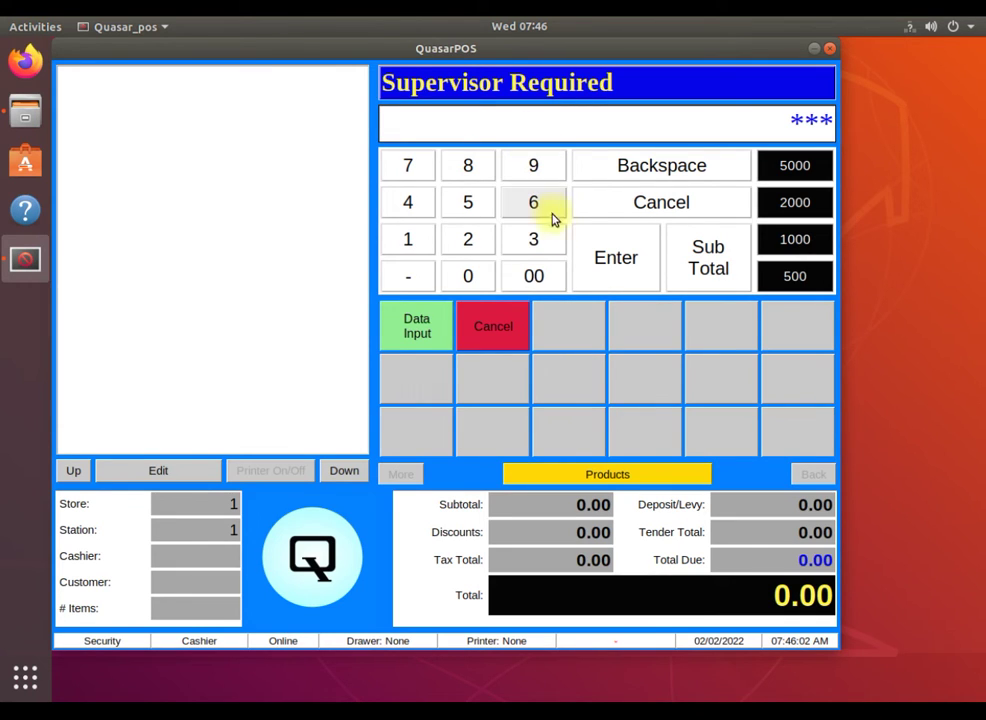
click(594, 264)
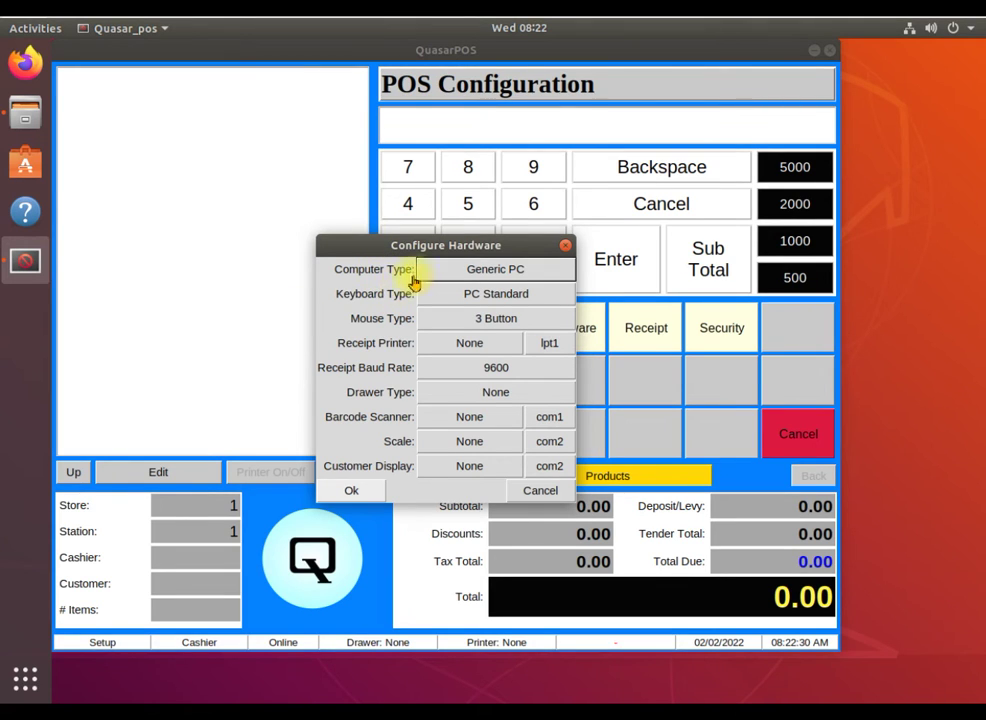
Step: Review the available computer types and keyboard types without changing the selections
click(493, 270)
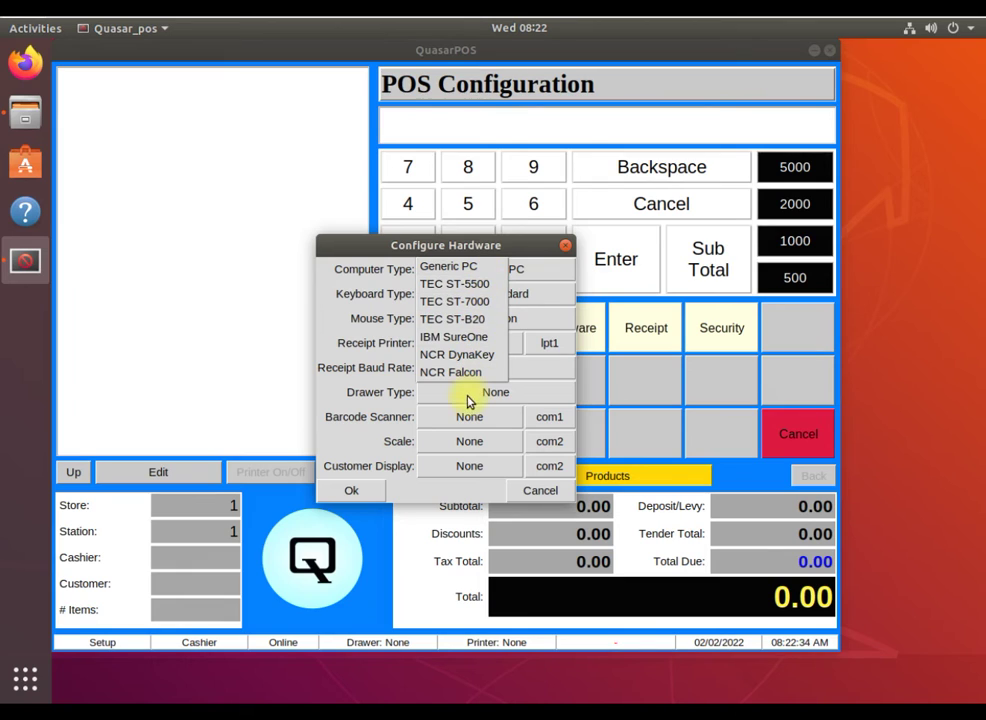
click(379, 279)
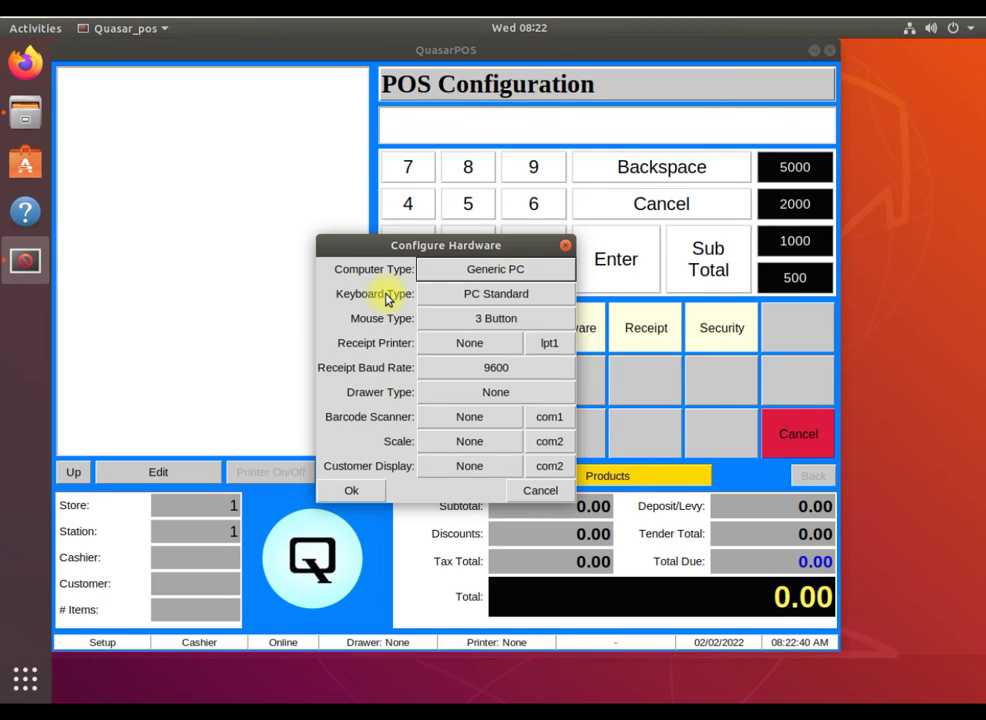
click(455, 298)
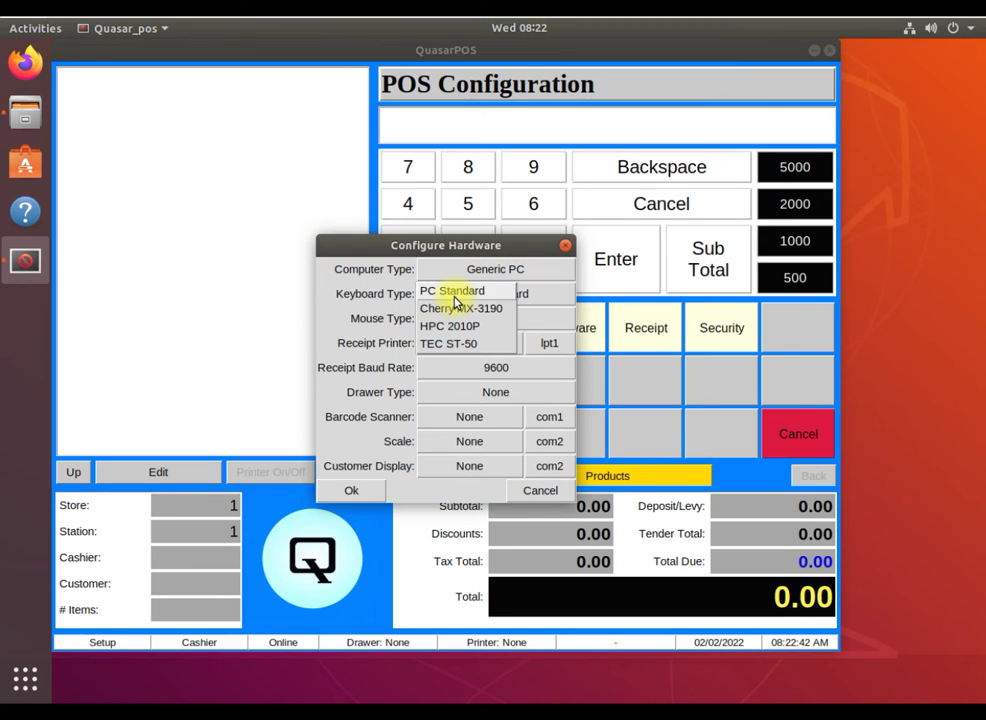
click(378, 294)
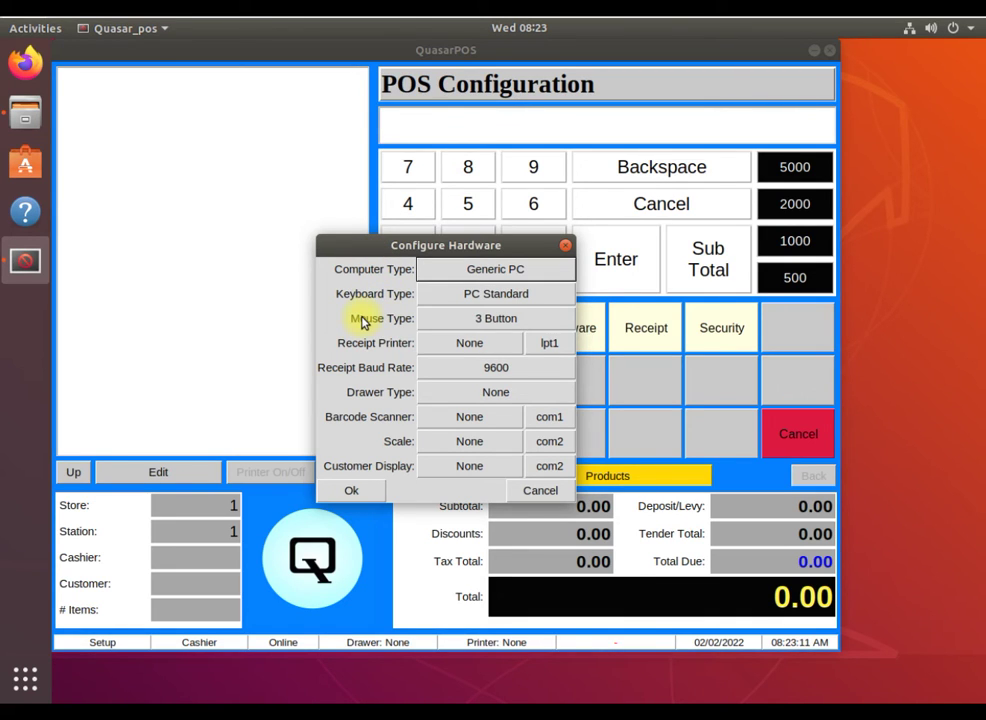
Step: Try None as the mouse type, and set it back to 3 Button
click(475, 320)
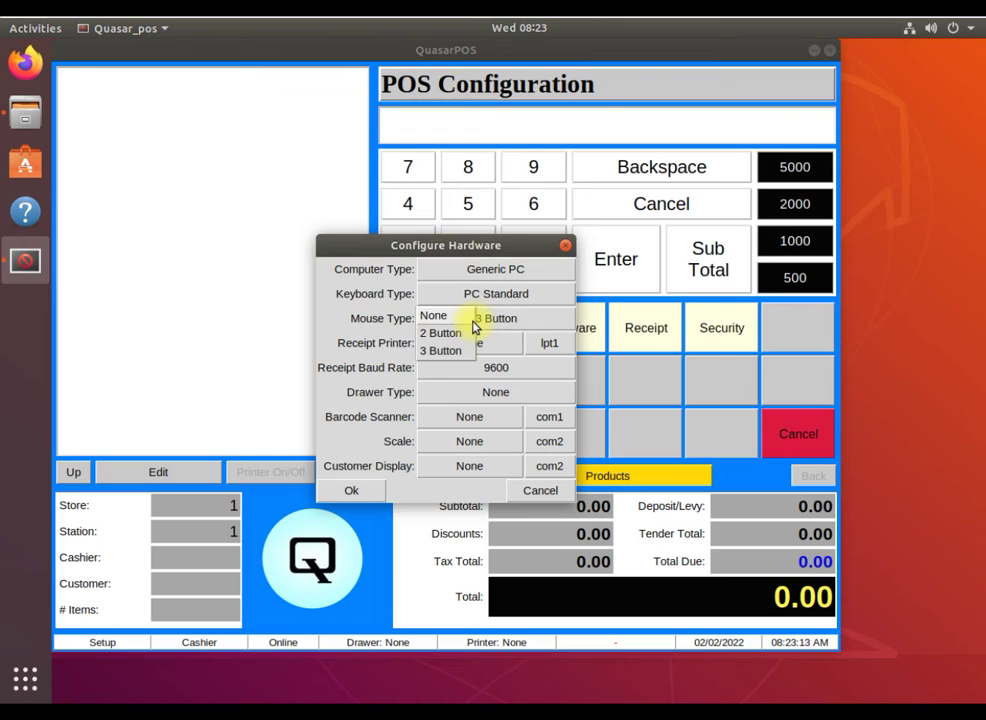
click(430, 315)
click(459, 319)
click(451, 349)
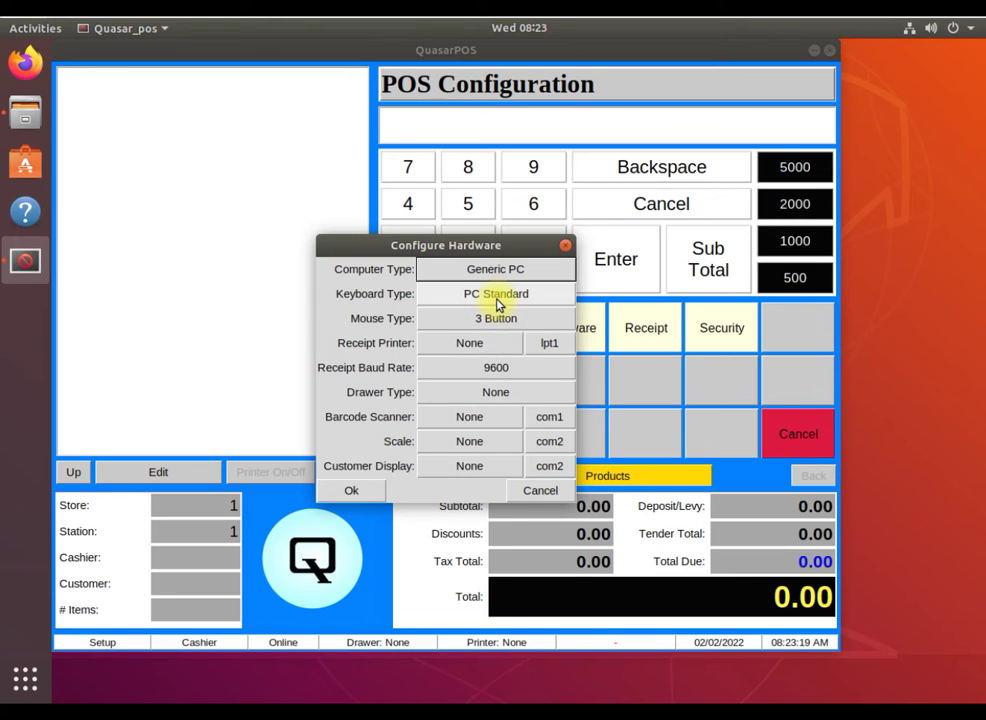
Step: Keep the receipt baud rate at 9600 and set the drawer type to Receipt
click(443, 346)
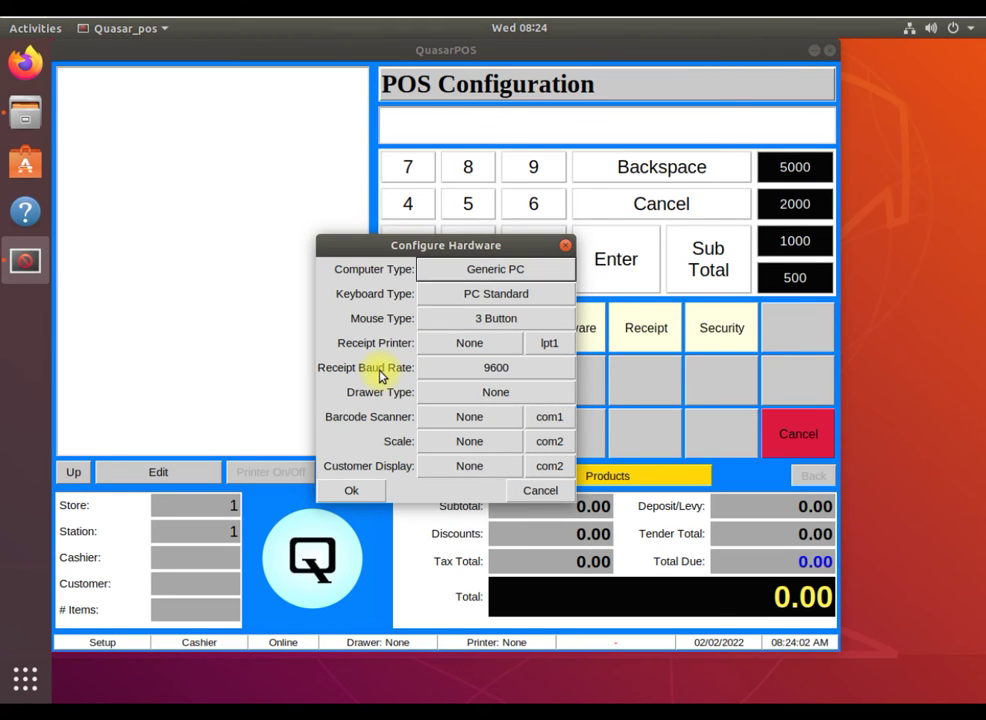
click(487, 370)
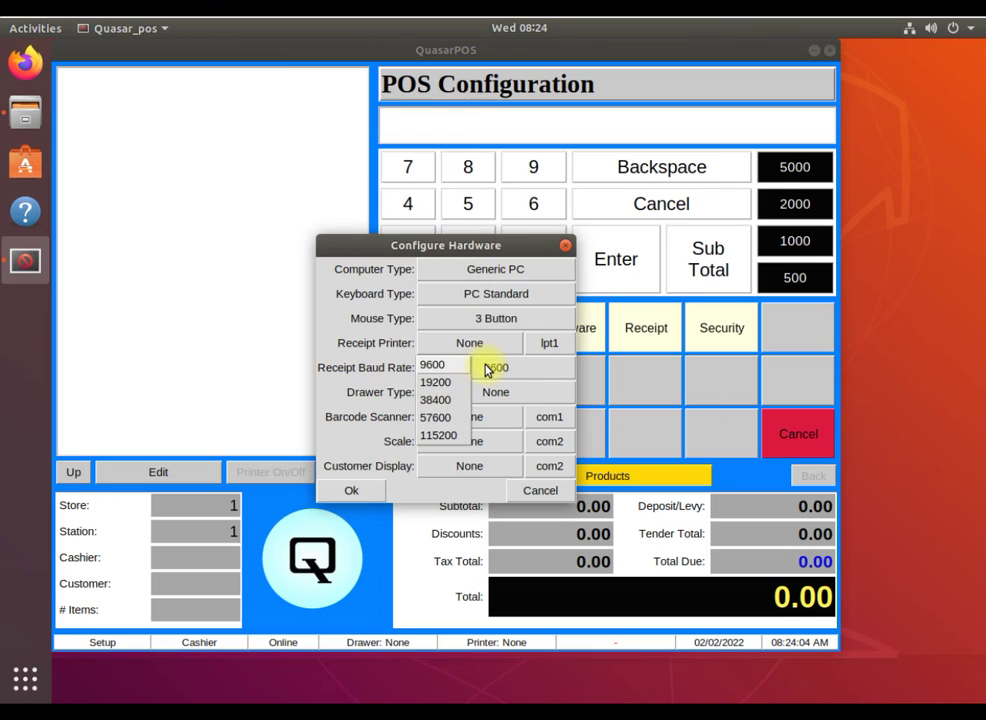
click(424, 371)
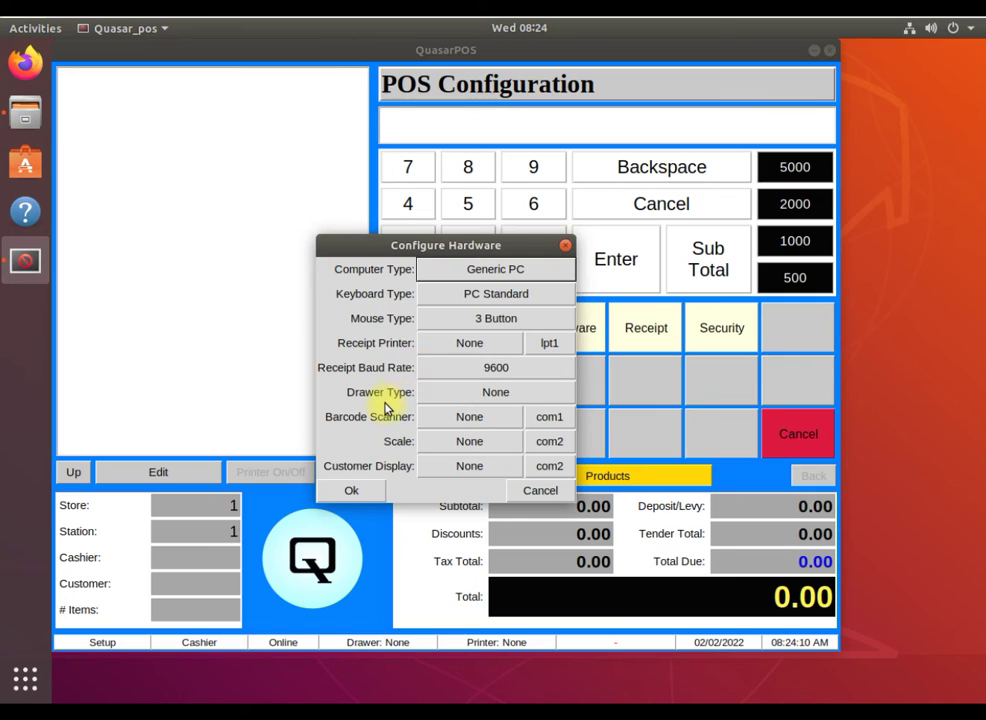
click(484, 397)
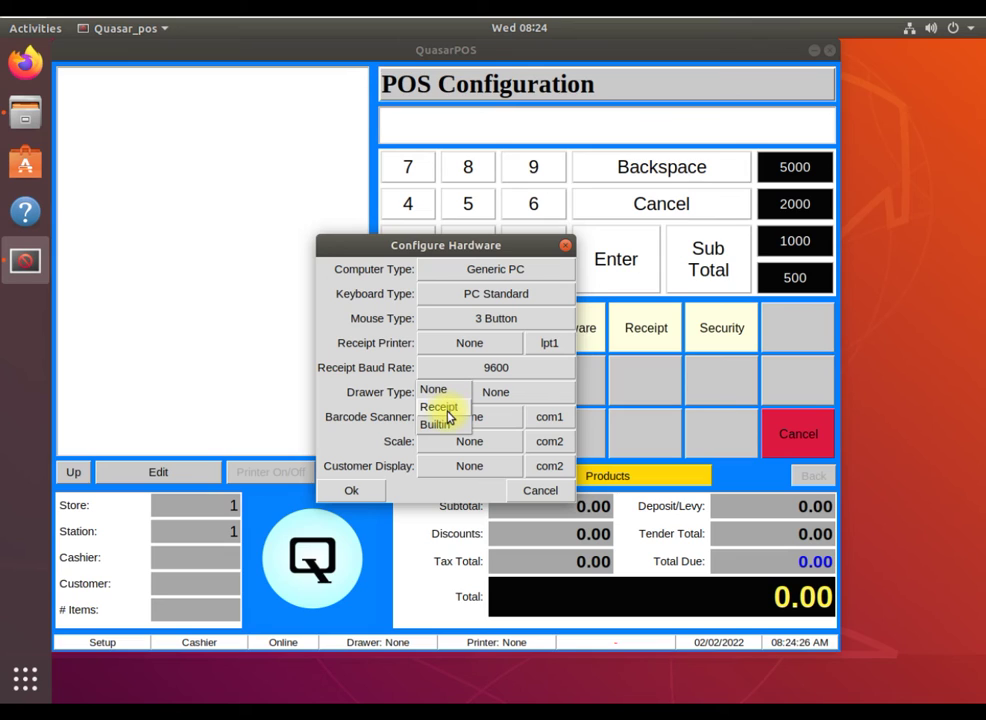
click(446, 410)
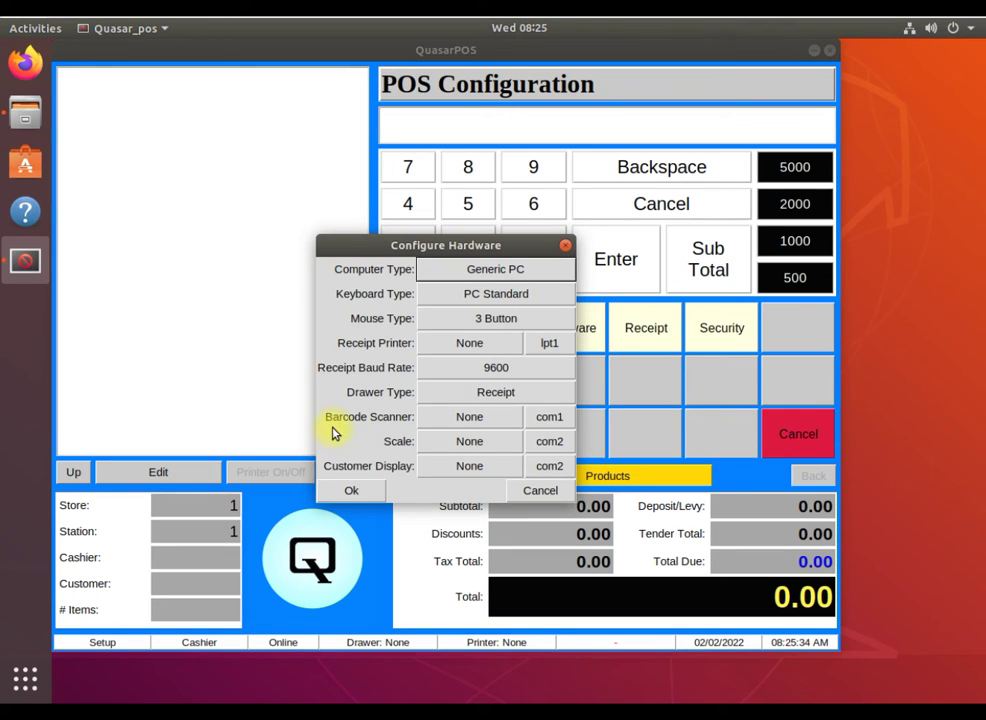
Step: Review the available models and connection ports for the barcode scanner and the scale, leaving the selections as they are
click(477, 419)
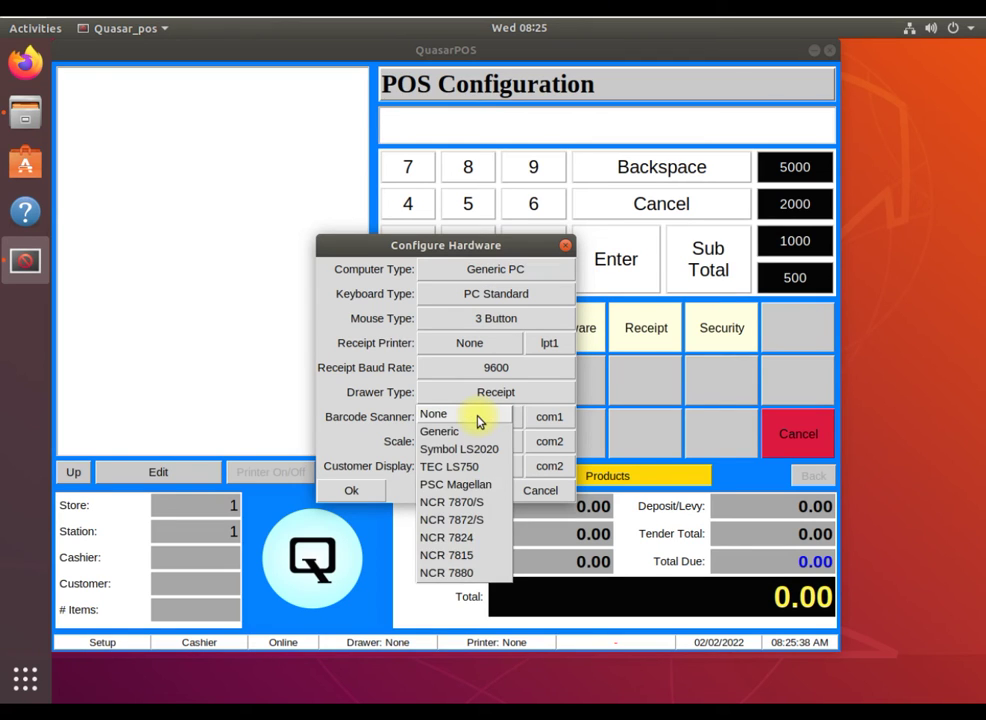
click(477, 419)
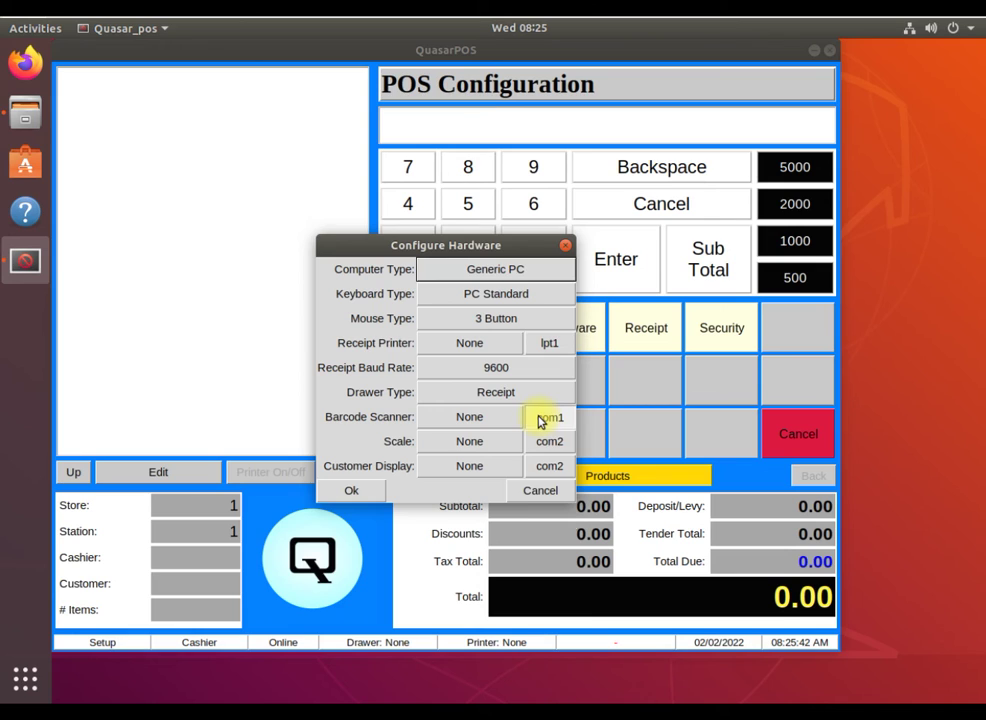
click(540, 420)
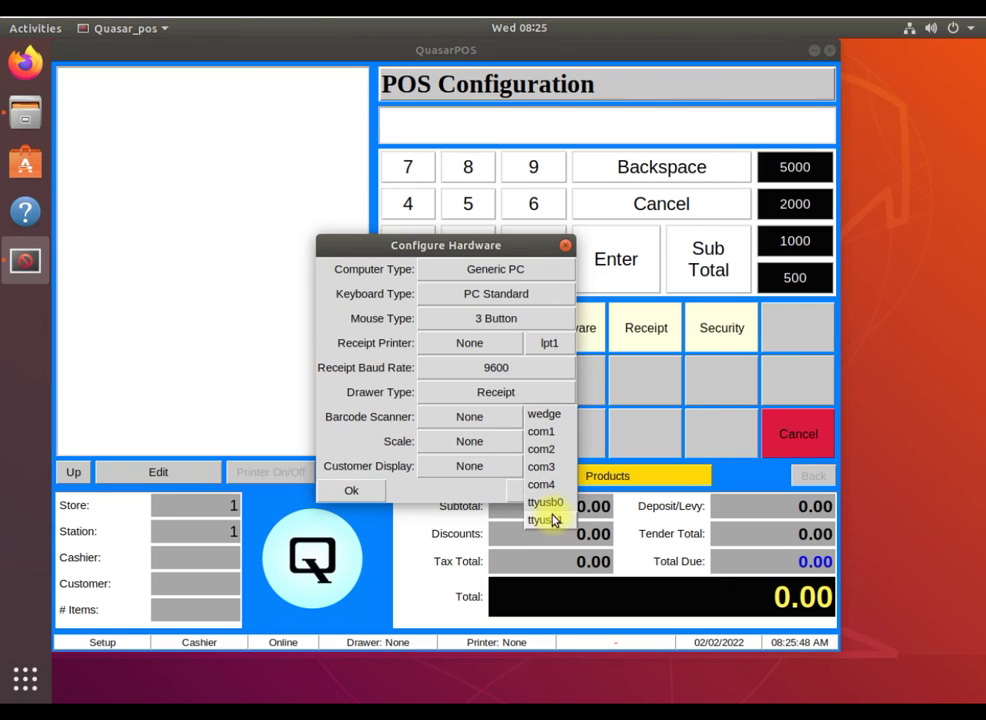
click(386, 427)
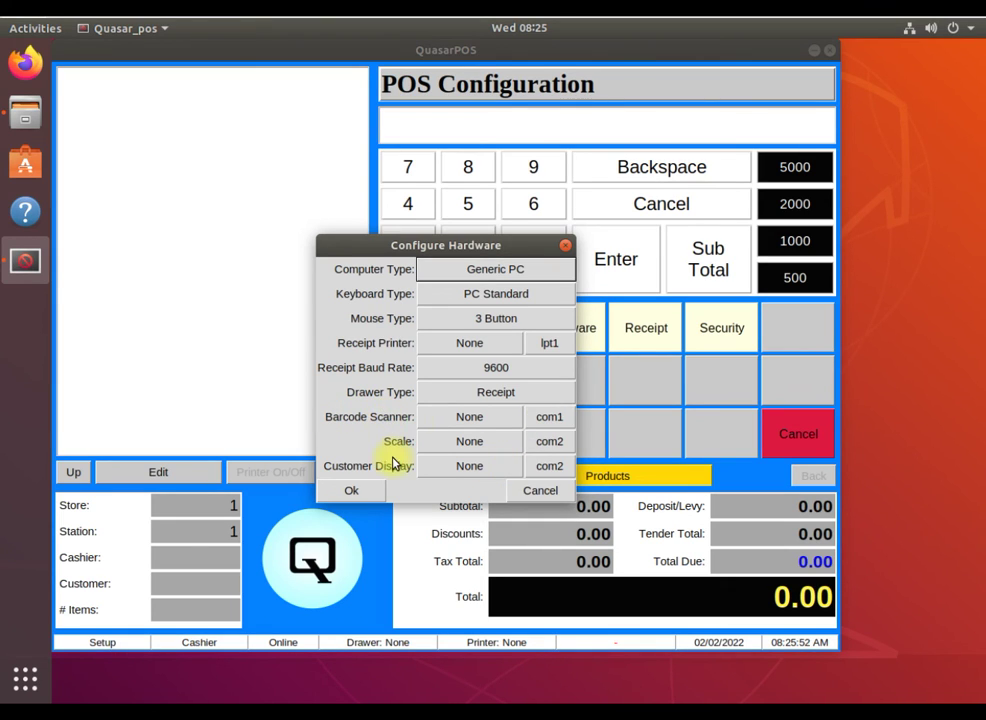
click(493, 452)
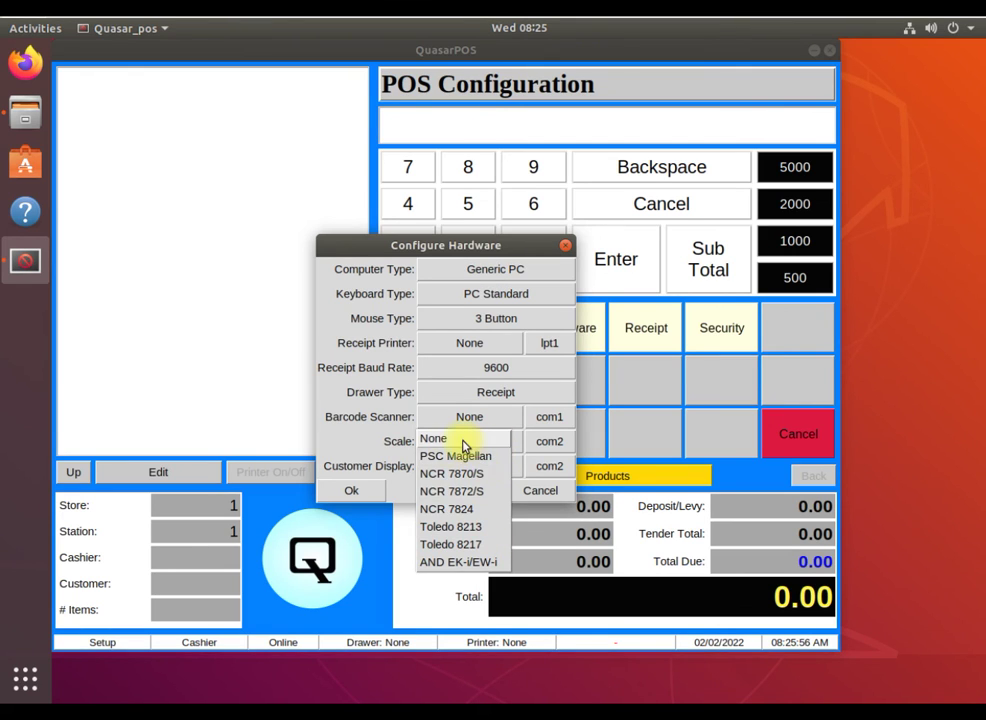
click(378, 439)
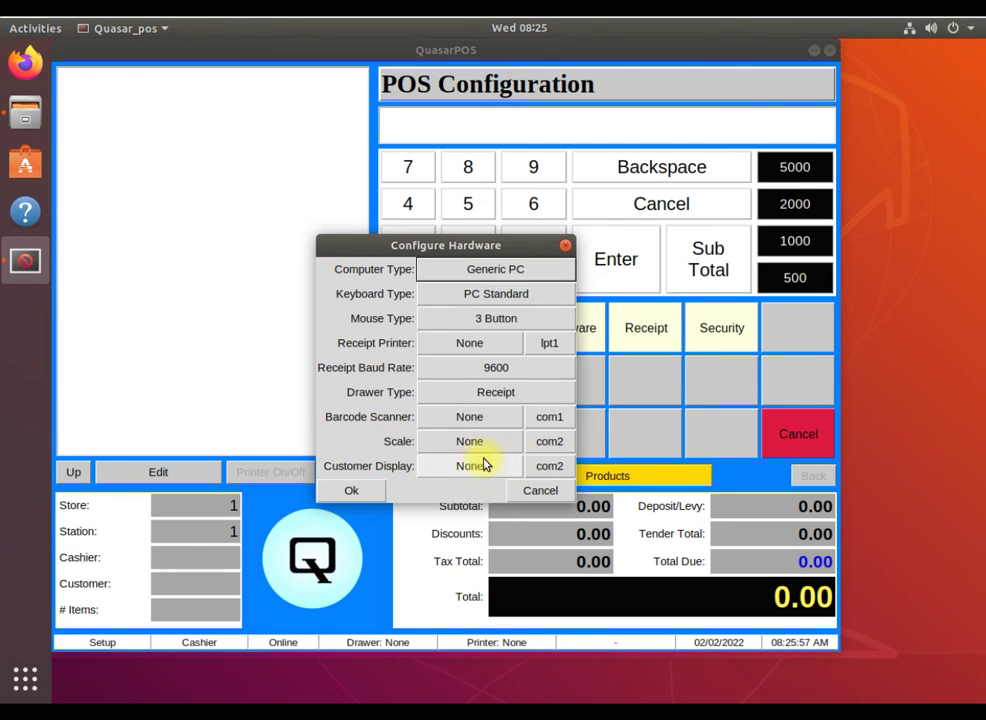
click(553, 449)
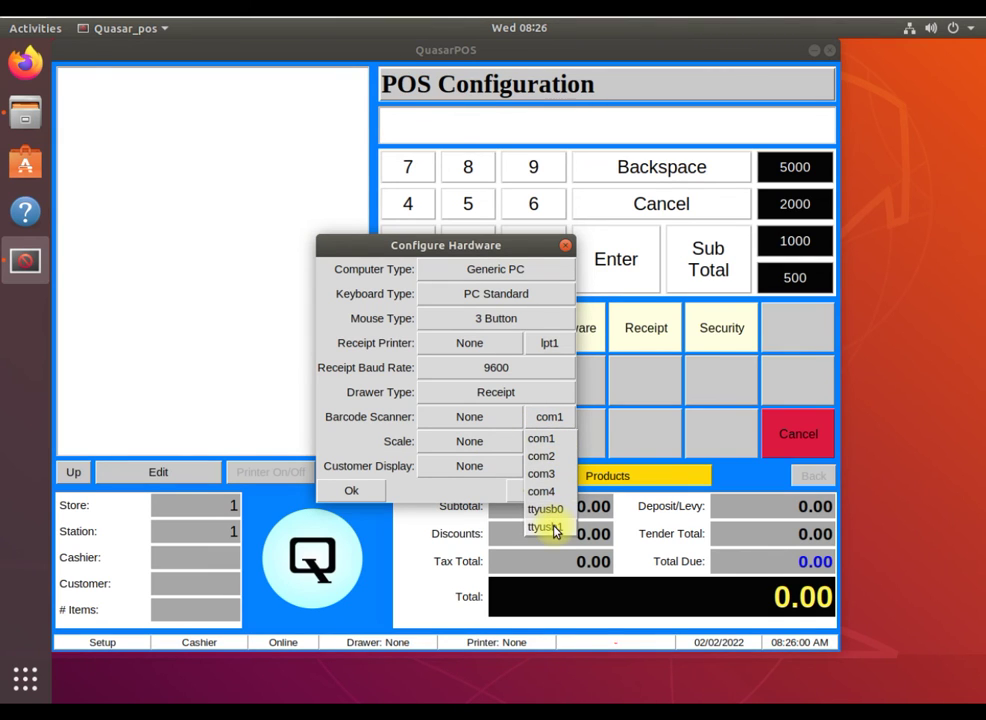
click(403, 468)
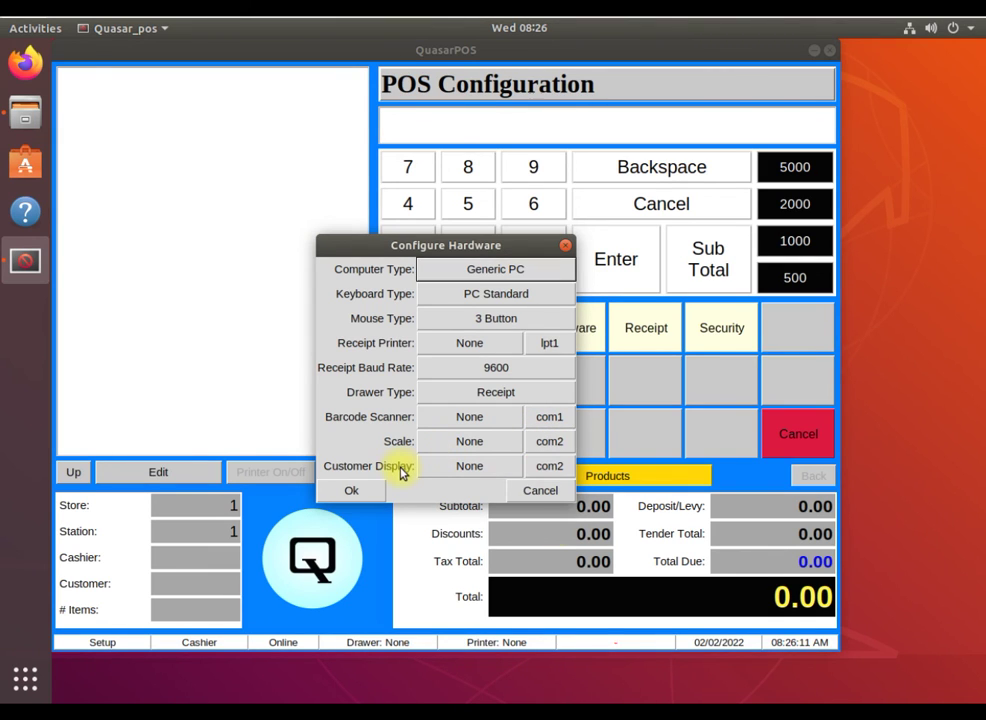
Step: Set the customer display to Epson DM-D202II and review its available ports
click(463, 466)
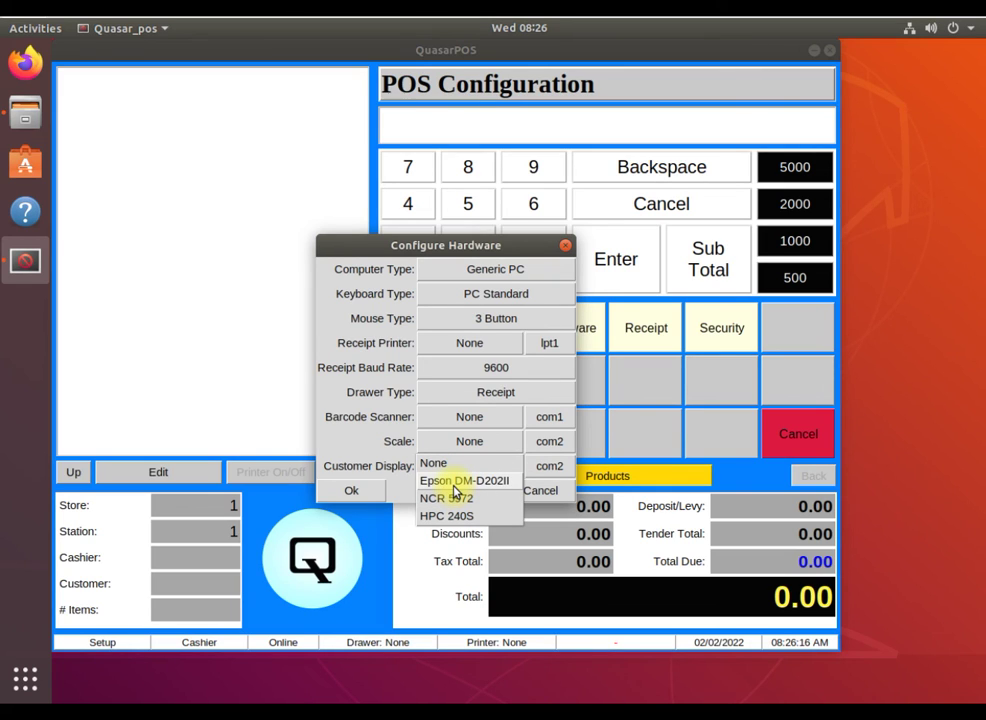
click(455, 481)
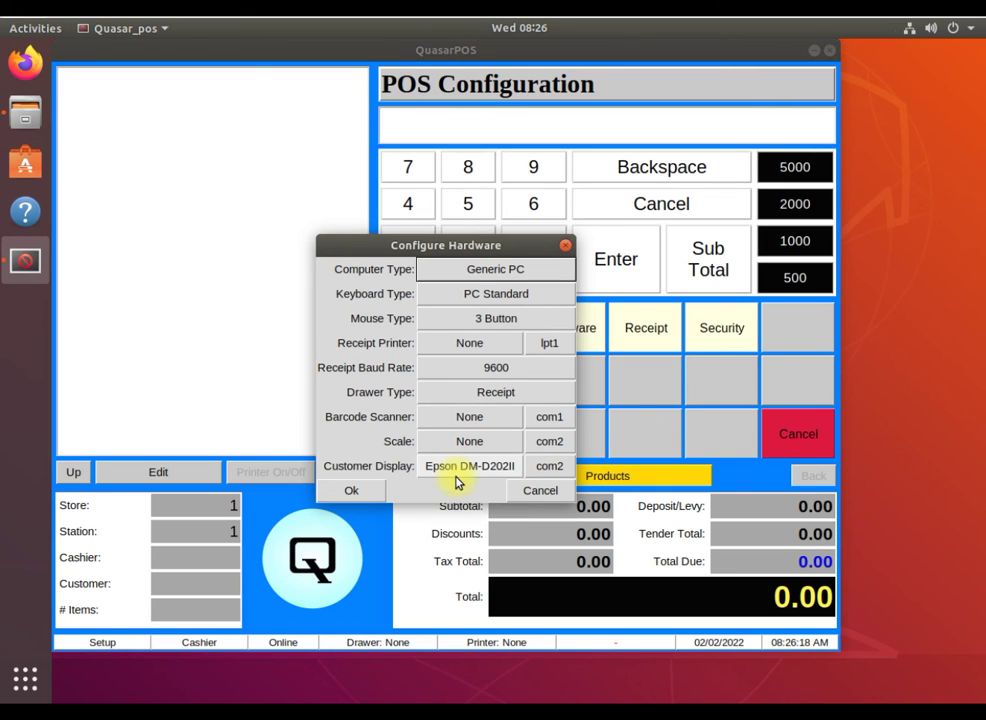
click(552, 468)
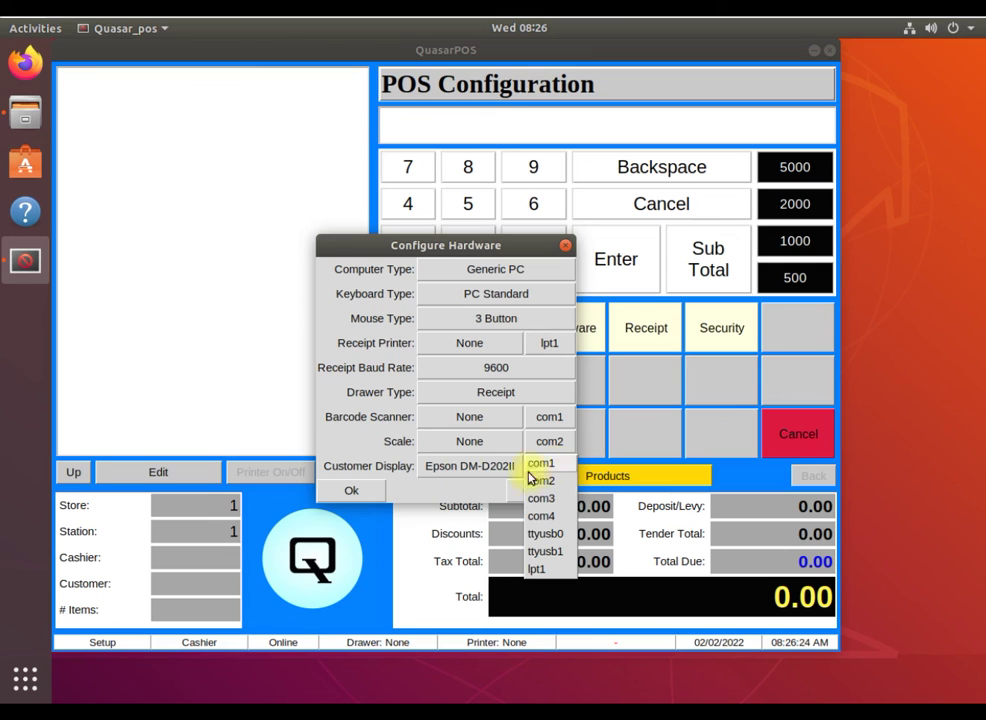
click(378, 468)
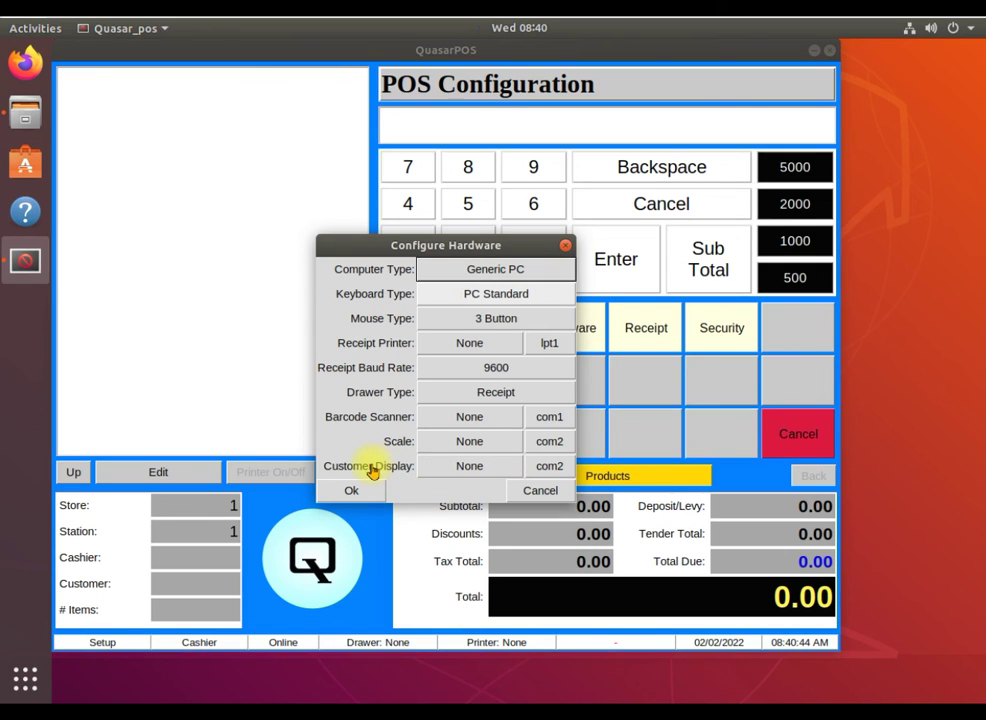